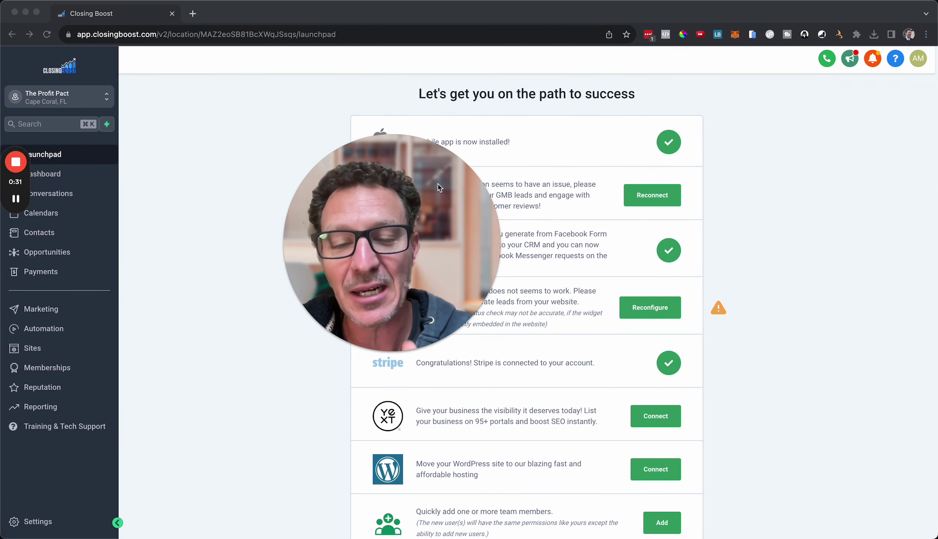
Leave the launchpad checklist and bring the Closing Boost browser window into focus.
left_click_drag(439, 187, 278, 261)
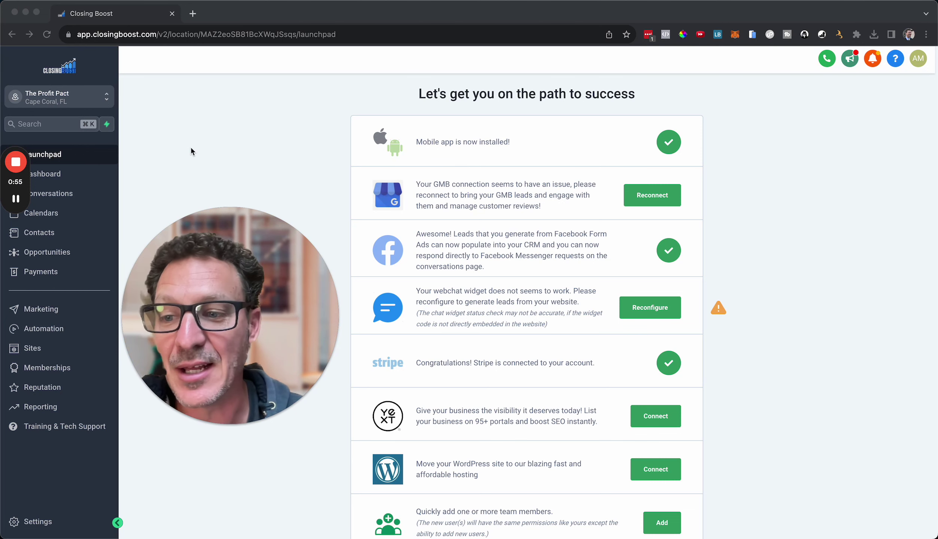
left_click(50, 313)
Open Marketing's Social Planner and choose New Post > Create New Post for a blank composer.
left_click(50, 313)
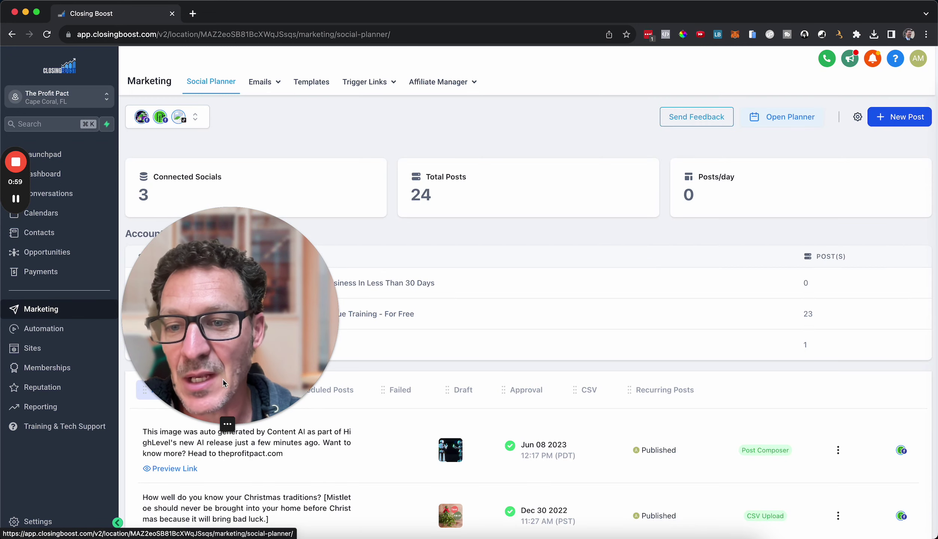
left_click(893, 118)
left_click(877, 141)
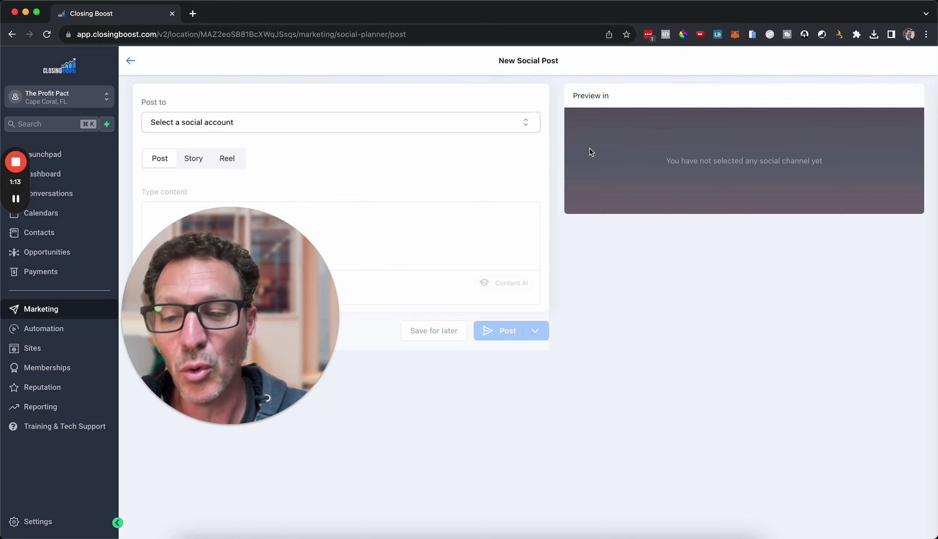
mouse_move(319, 255)
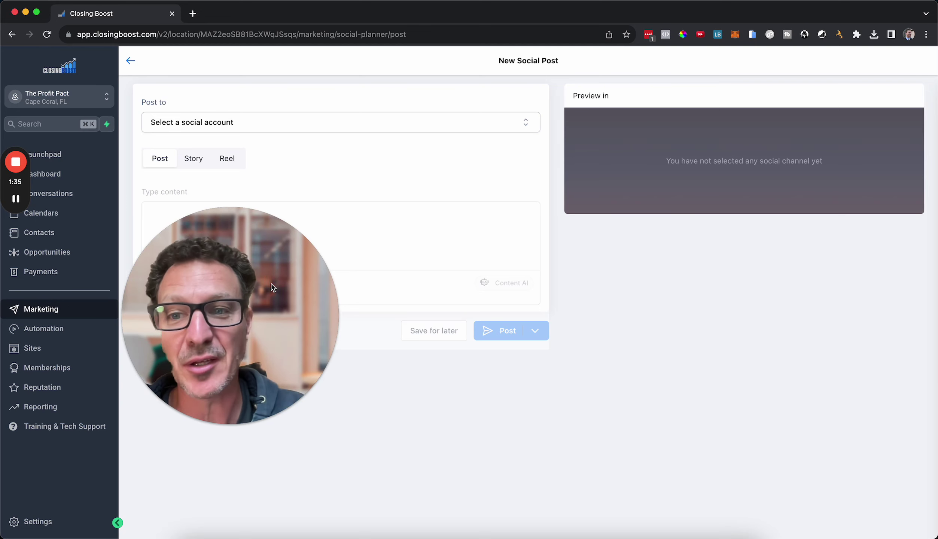
left_click_drag(272, 288, 766, 315)
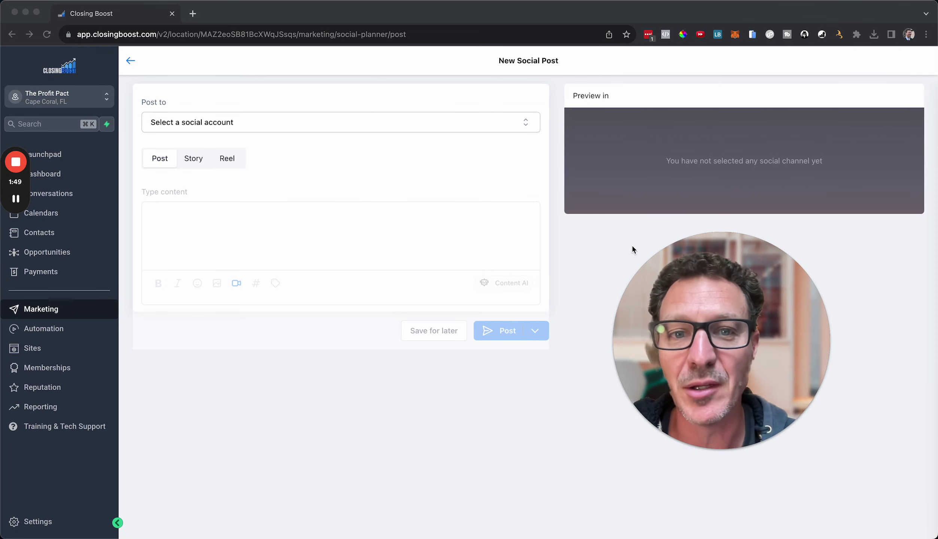
left_click(442, 123)
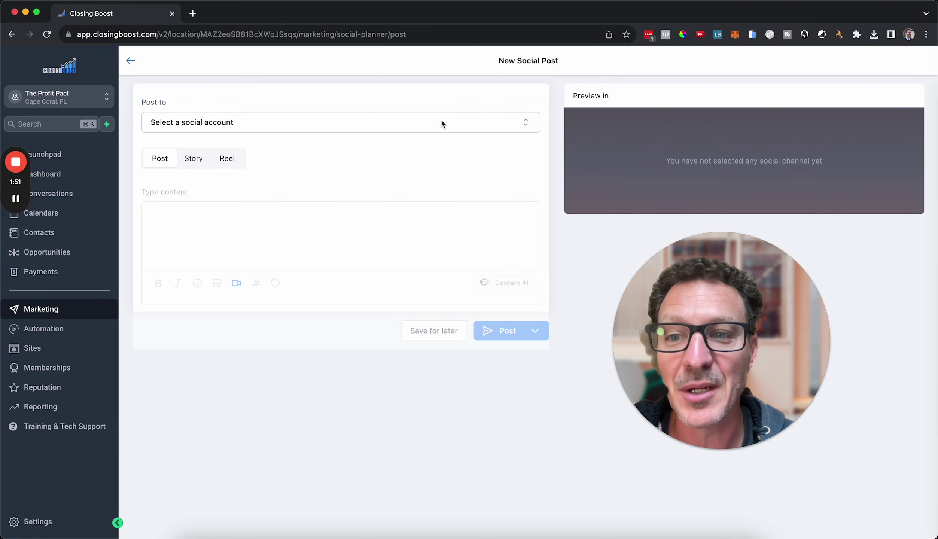
Target the post at the first Profit Pact Facebook account.
left_click(442, 123)
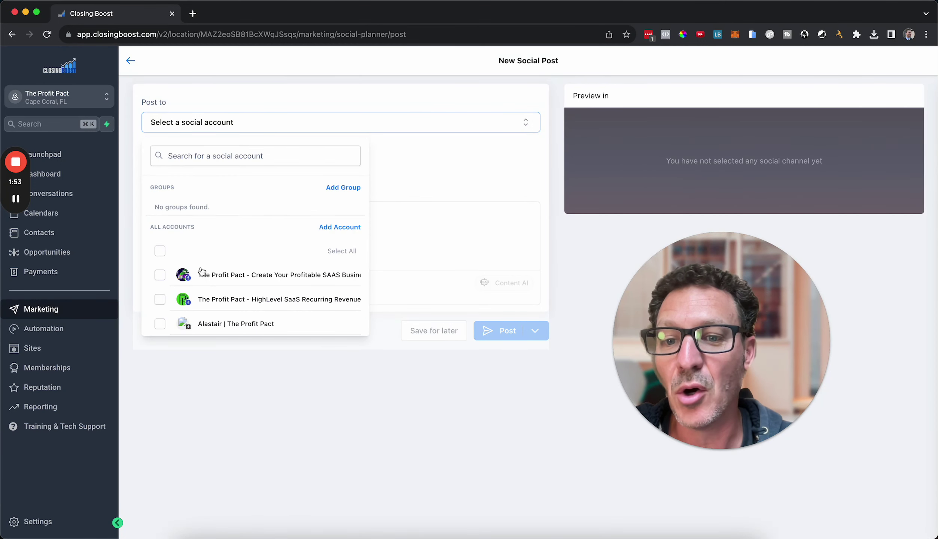
left_click(160, 275)
left_click(424, 201)
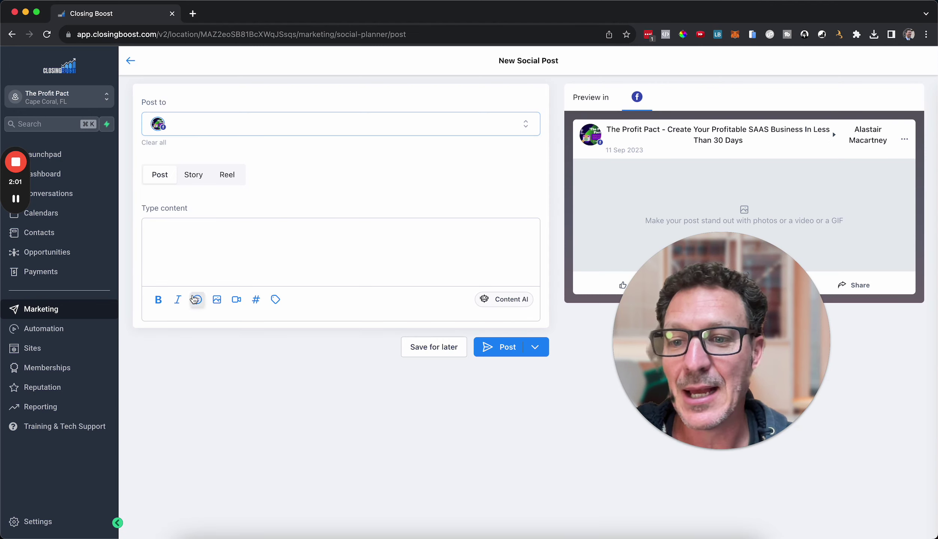
Attach the Friday Wins image from the media library.
left_click(217, 300)
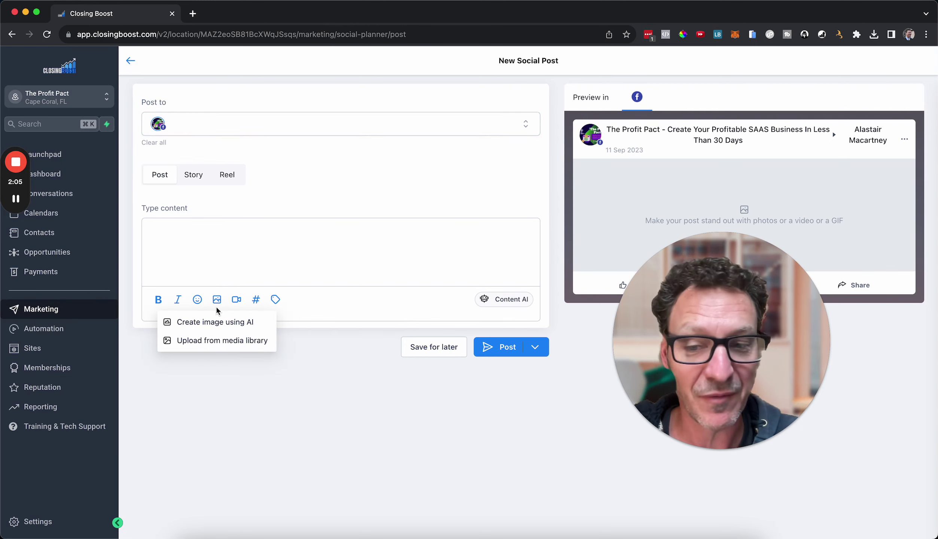
left_click(216, 340)
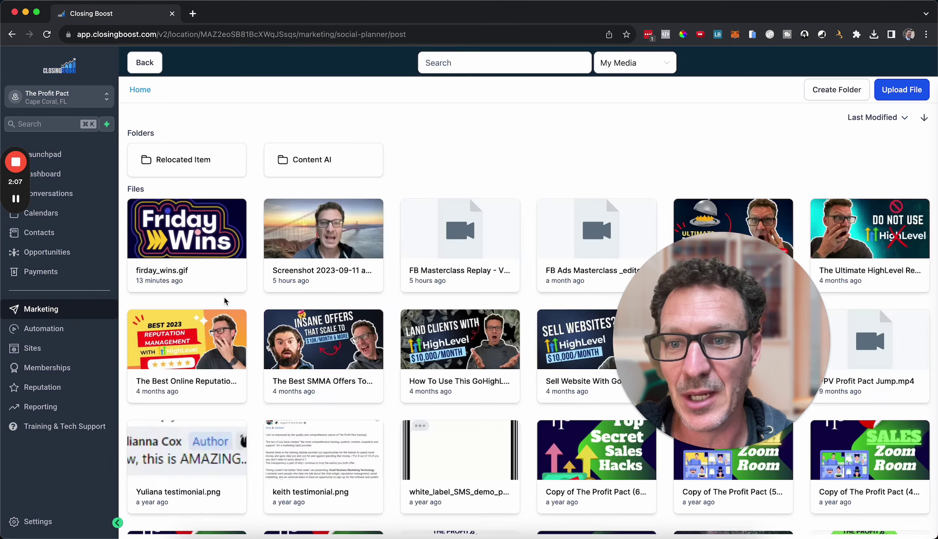
left_click(189, 236)
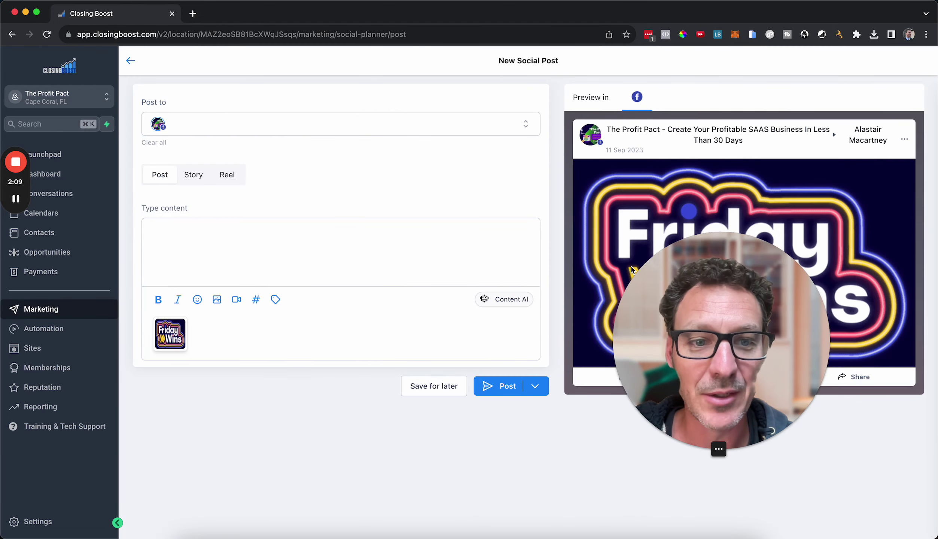
left_click_drag(812, 310, 724, 397)
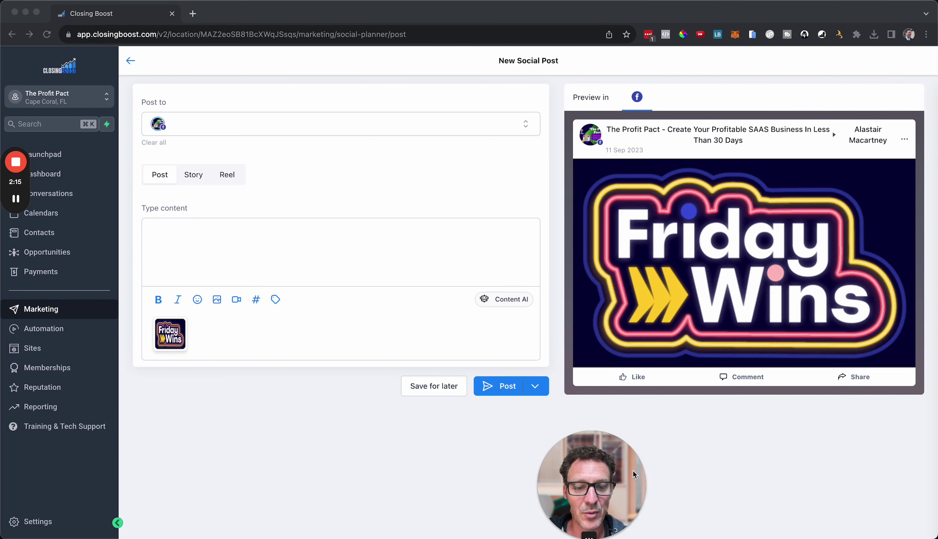
left_click_drag(644, 438, 800, 419)
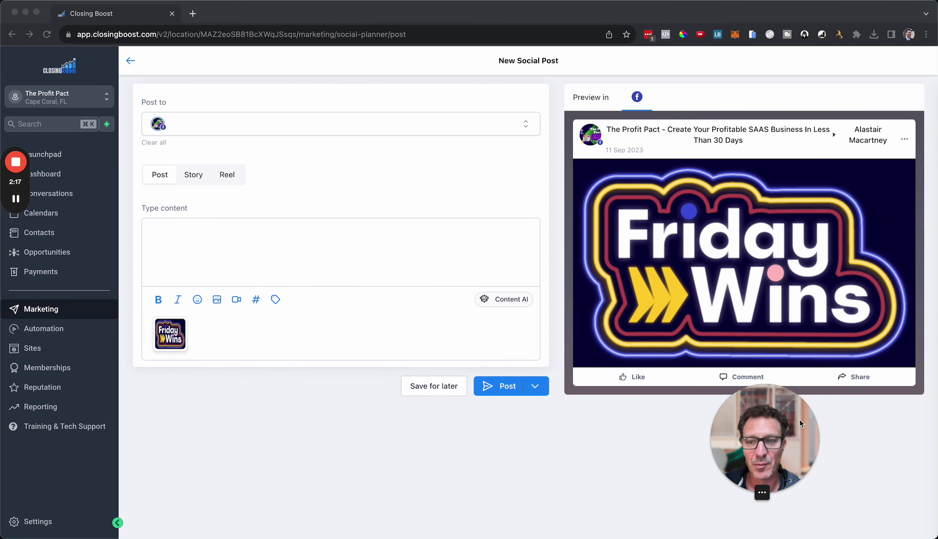
Paste the #FlauntItFriday caption inviting followers to share weekly wins into the content box.
left_click(465, 251)
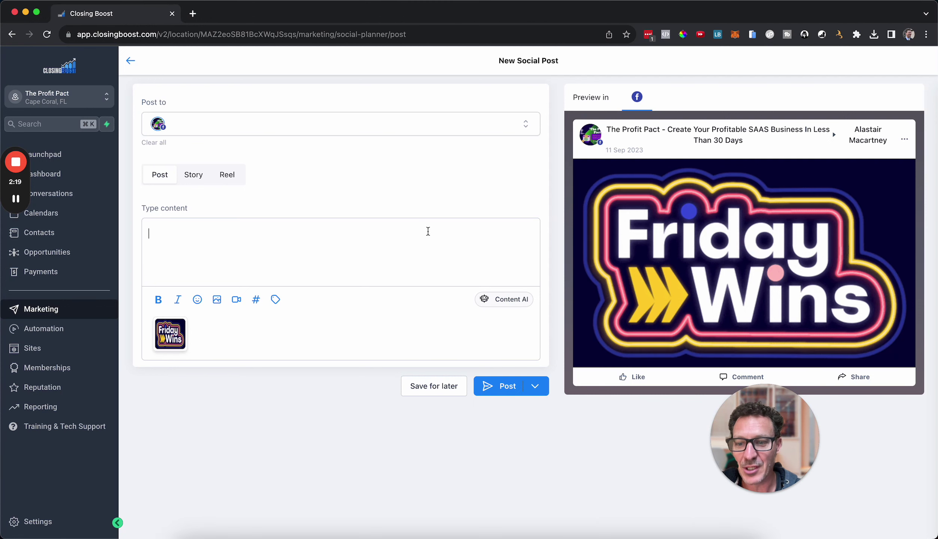
type("🔥**#FlauntItFriday**🔥 It's that time of the week where we raise a glass (or a mug) to our accomplishments. Big, small, random, or expected, we want to hear it all! Dive into the comments, spread some positivity, and let's get those good vibes rolling! Remember, your \"tiny\" win might be someone else's inspiration. Cheers! 🍻")
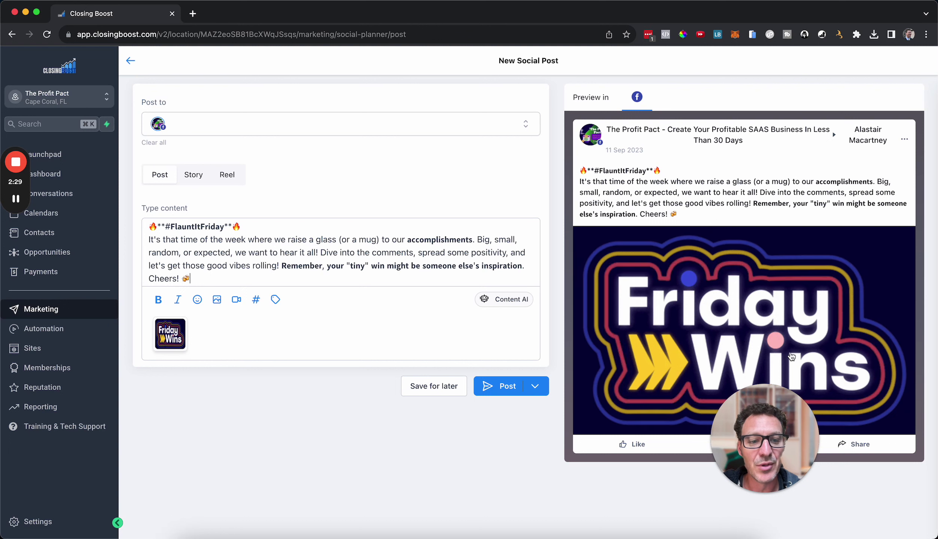
left_click_drag(770, 443, 450, 469)
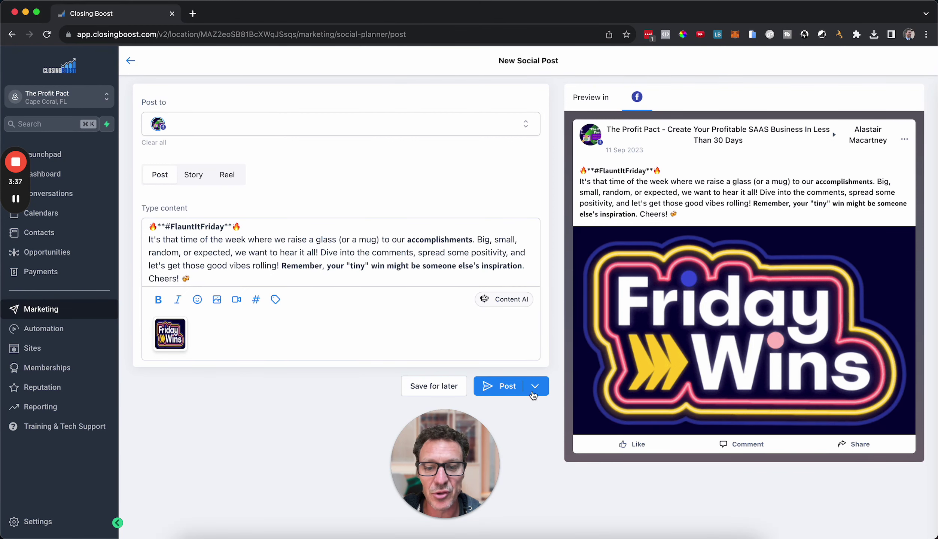
Make the post recurring, repeating every week on Friday.
left_click_drag(448, 447, 298, 402)
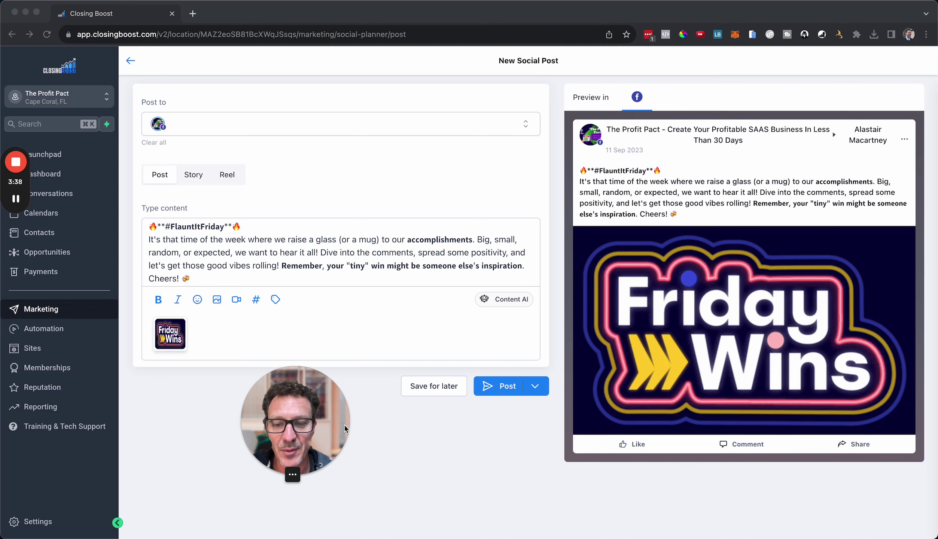
left_click(538, 392)
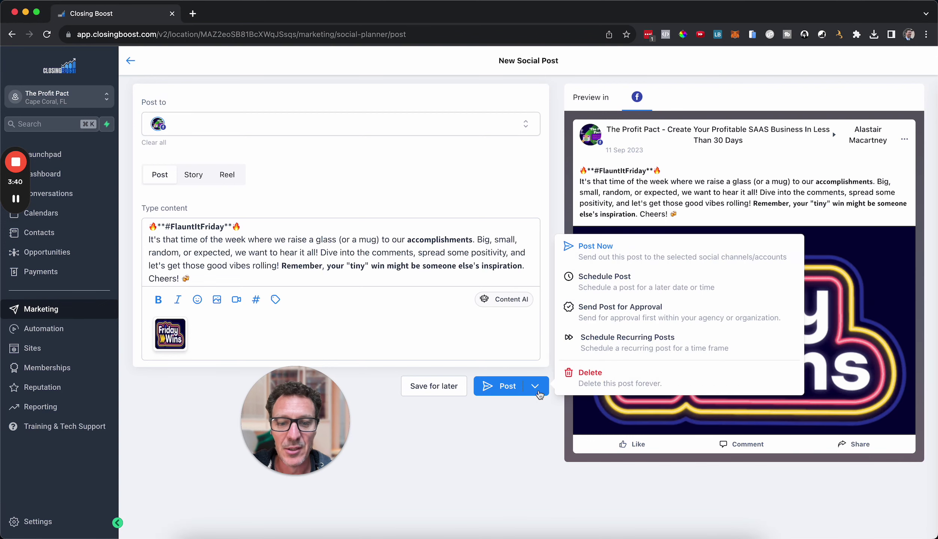
left_click(604, 349)
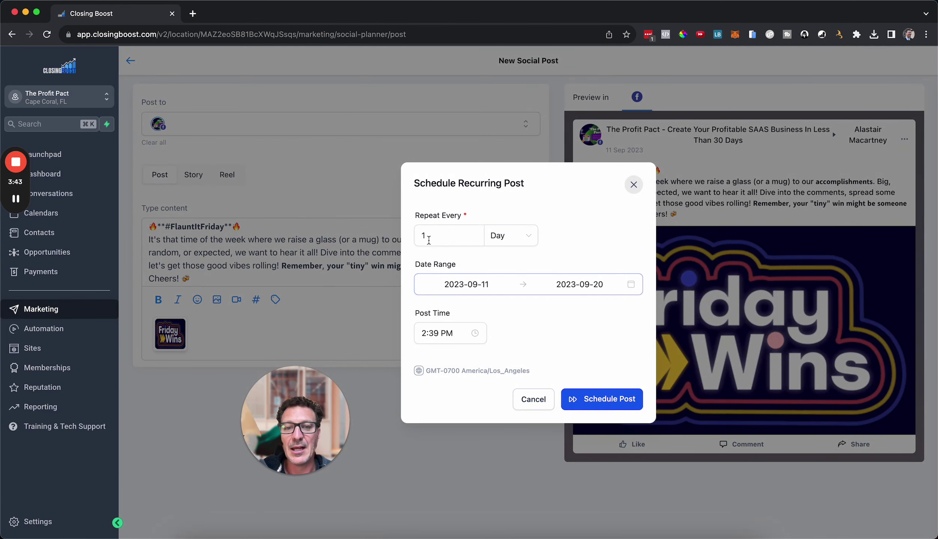
left_click(509, 236)
left_click(503, 281)
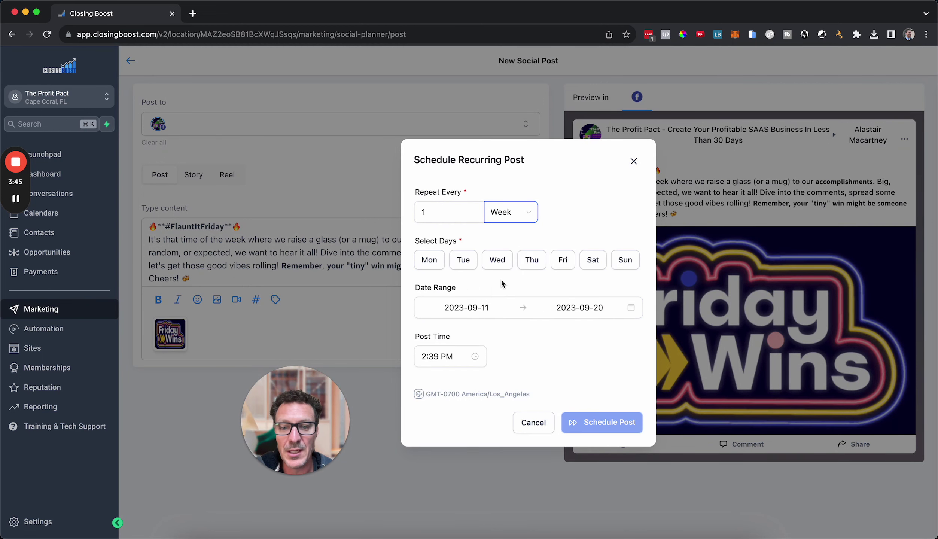
left_click(563, 261)
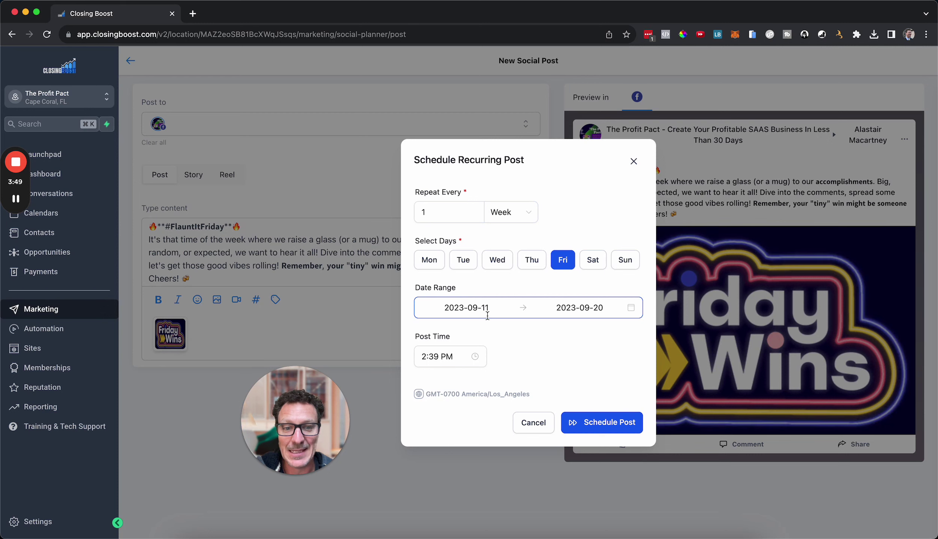
Change the date range end year so it runs 2023-09-11 to 2025-09-20.
left_click(574, 311)
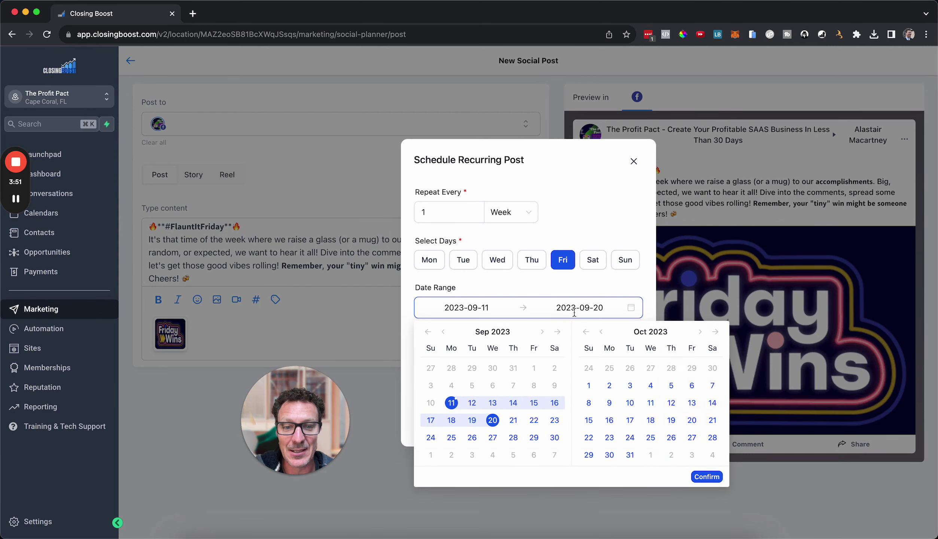
key("BackSpace")
type("4")
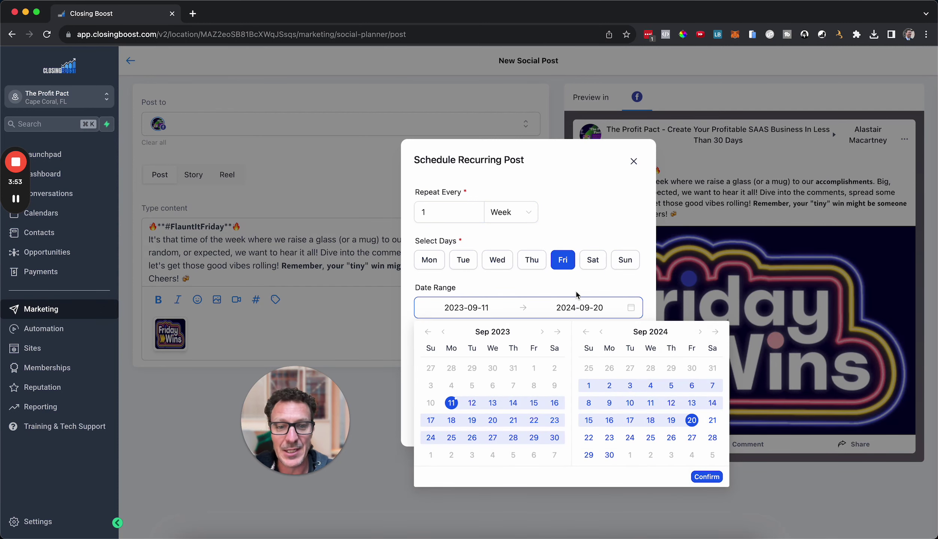
key("Return")
left_click(578, 307)
key("BackSpace")
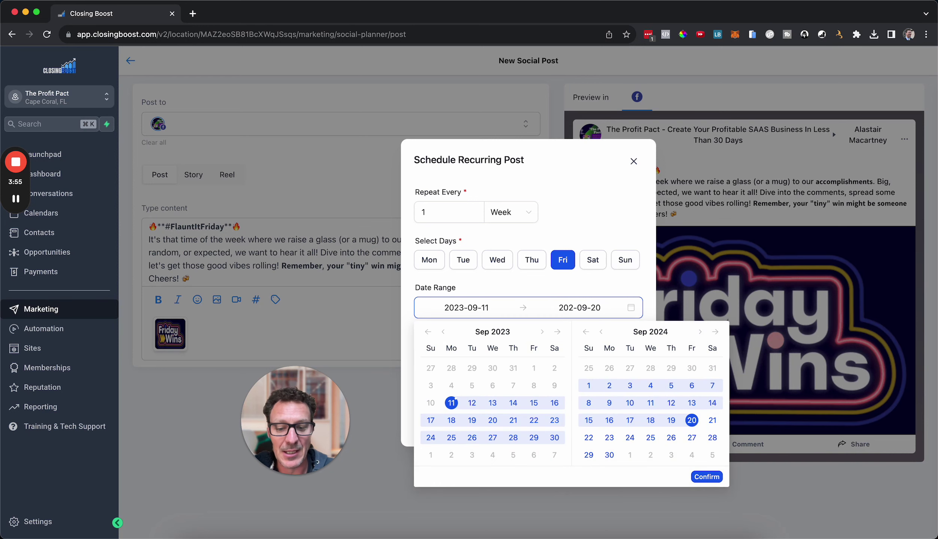
type("5")
key("Return")
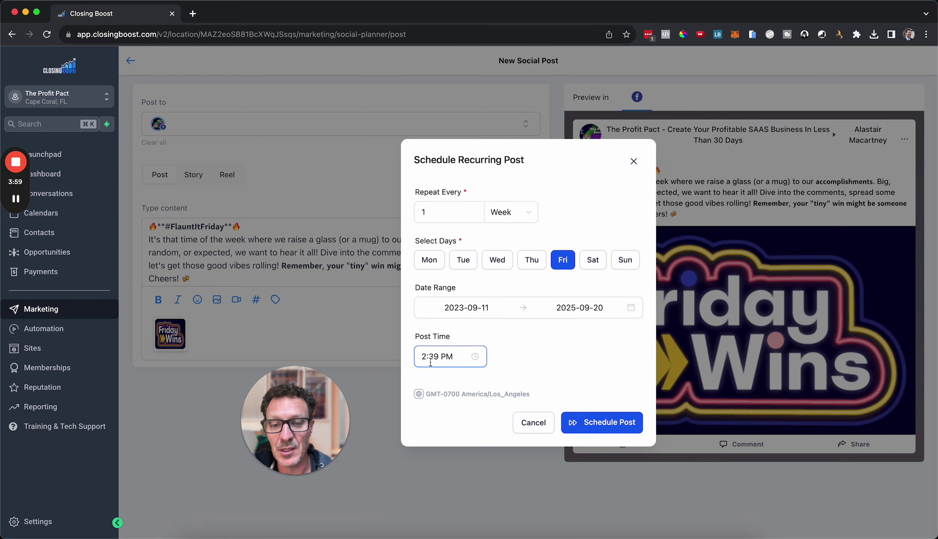
Check the post time picker and leave the time at 2:40 PM.
left_click(429, 357)
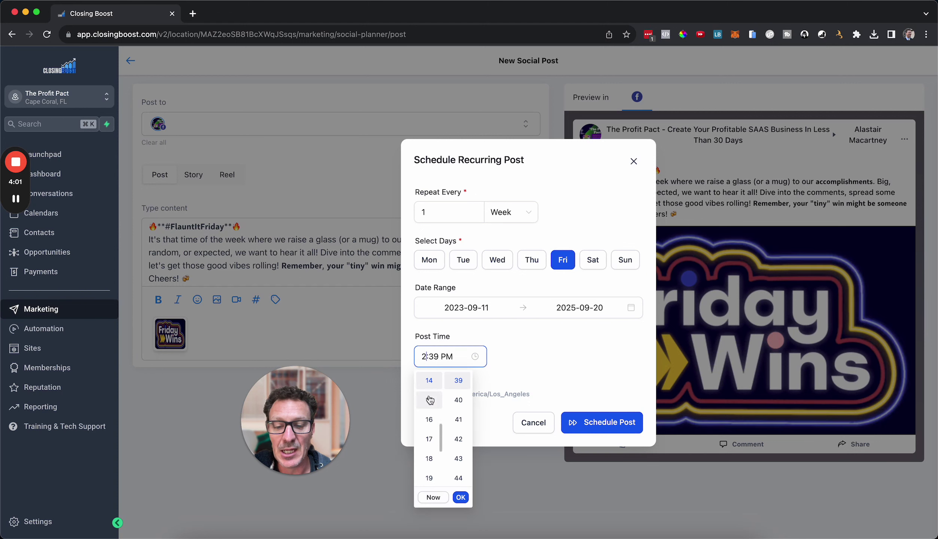
scroll(429, 395, "up", 5)
scroll(430, 400, "down", 5)
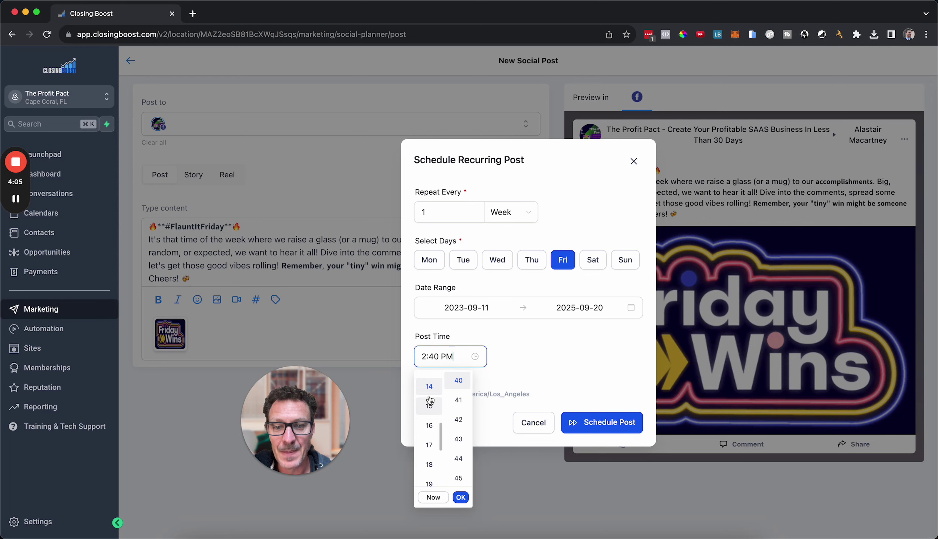
scroll(430, 400, "up", 10)
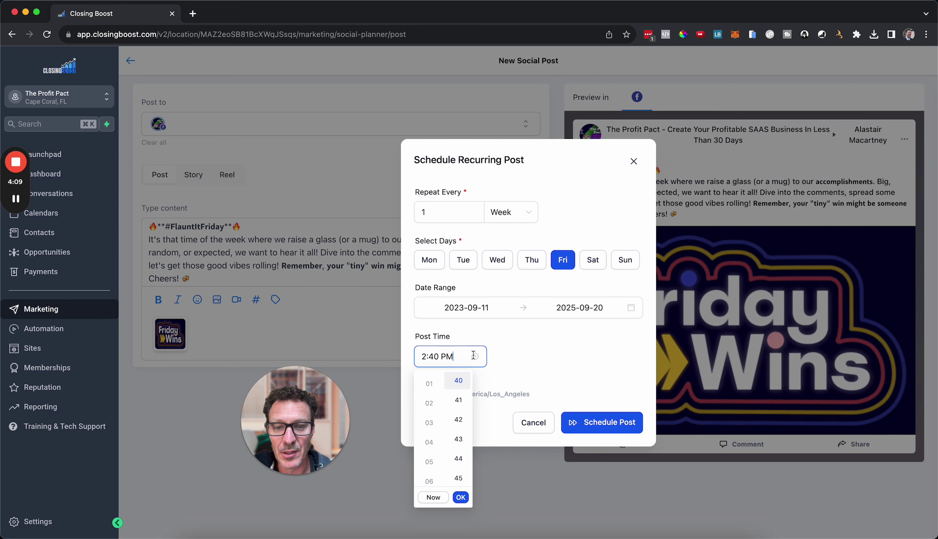
scroll(430, 429, "down", 12)
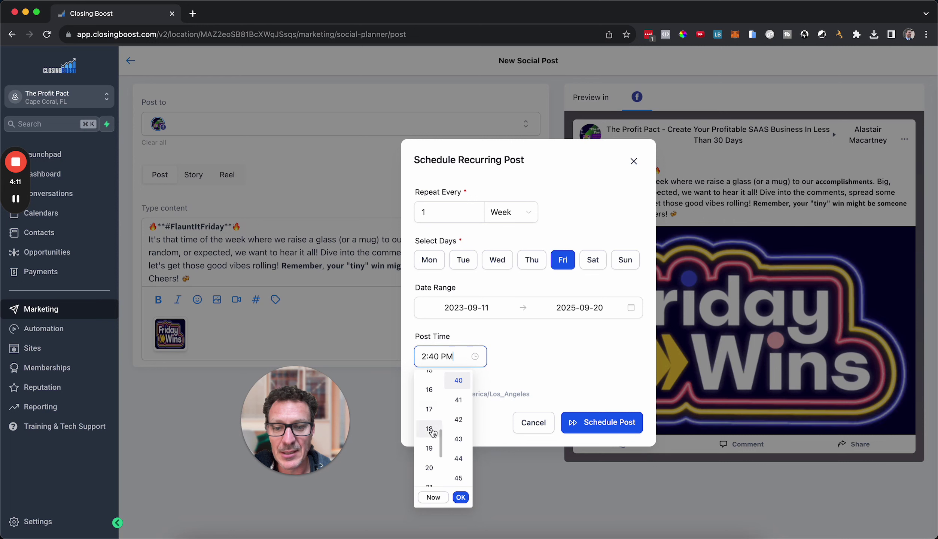
left_click(536, 365)
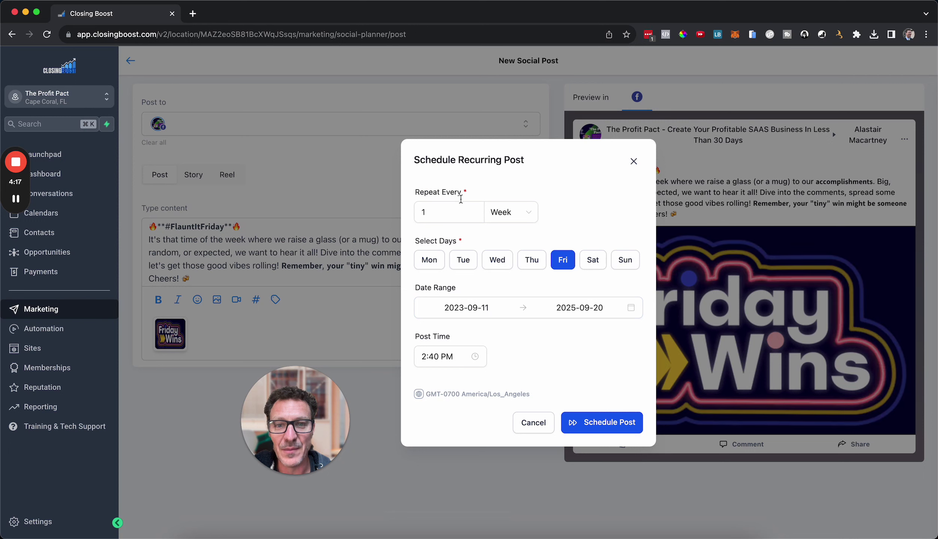
Set the date range to start September 15, 2023 and end October 17, 2025.
left_click(474, 301)
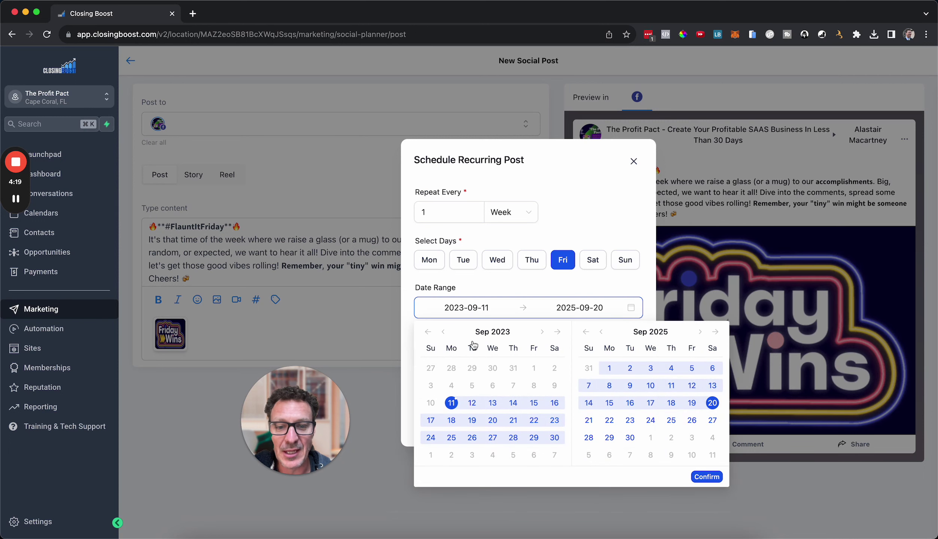
left_click(535, 403)
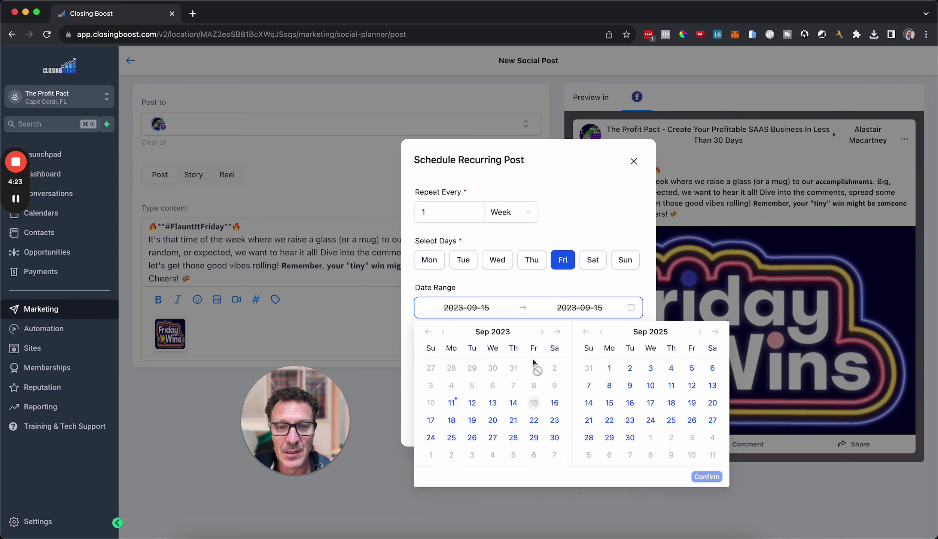
left_click(522, 295)
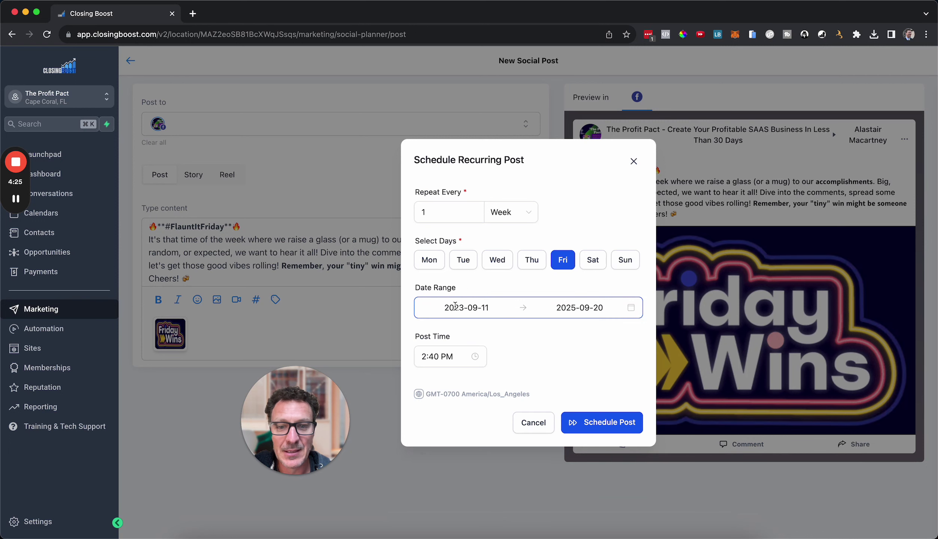
left_click(486, 308)
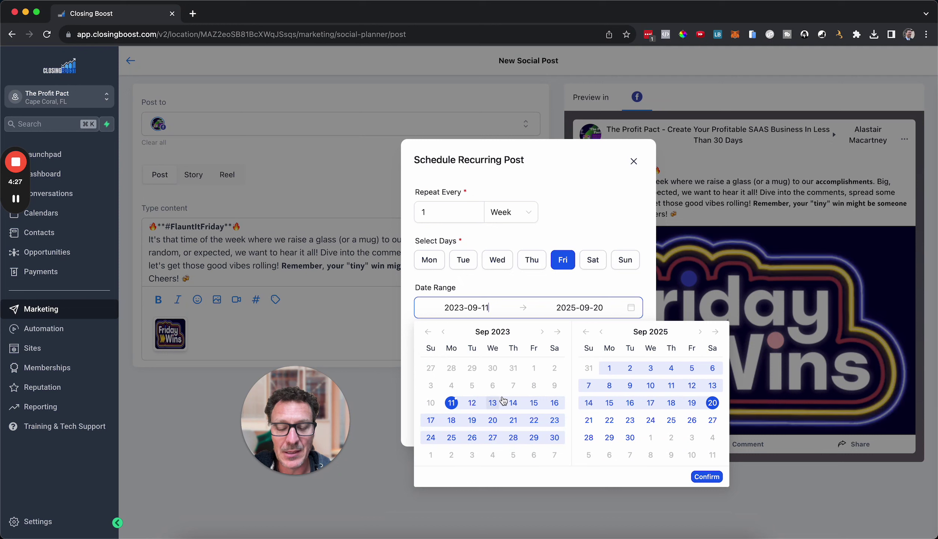
left_click(534, 403)
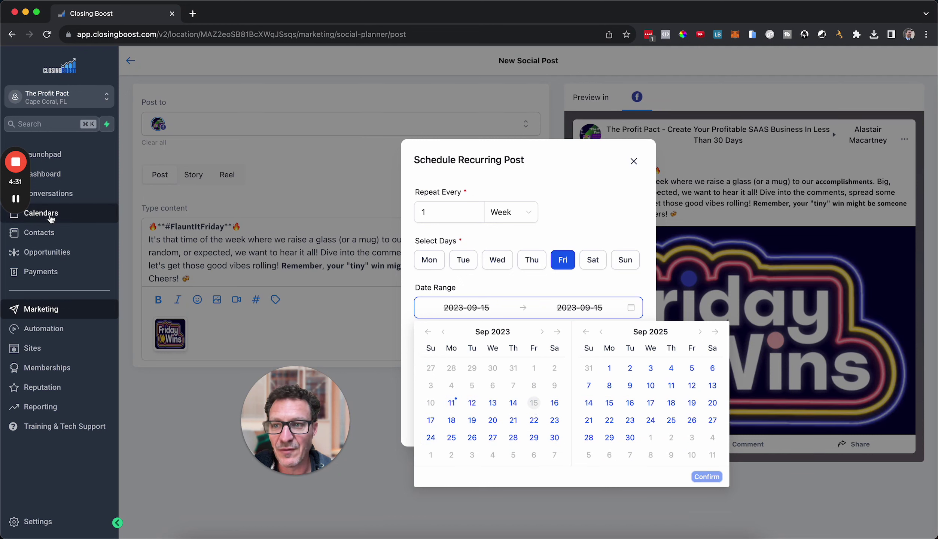
left_click(15, 200)
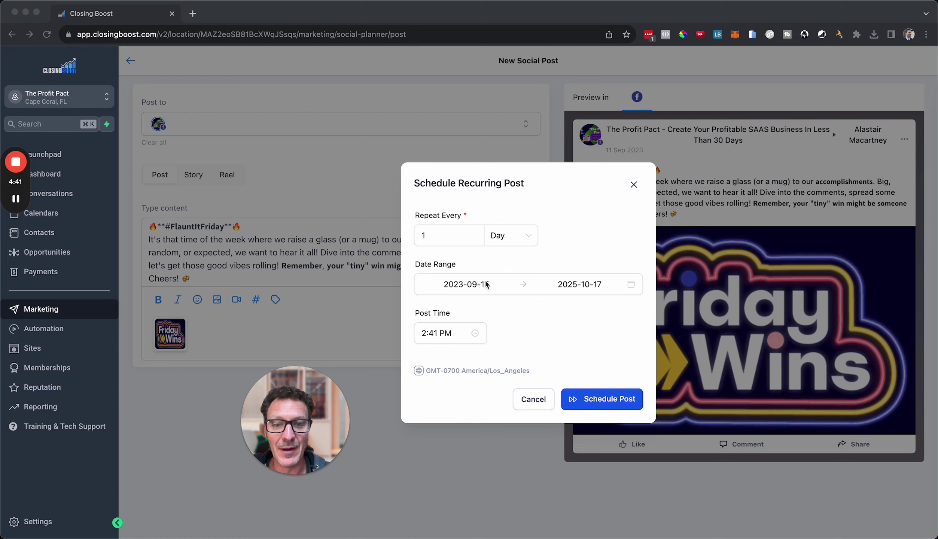
left_click(502, 237)
Set the post to repeat every 1 week on Friday.
left_click(513, 237)
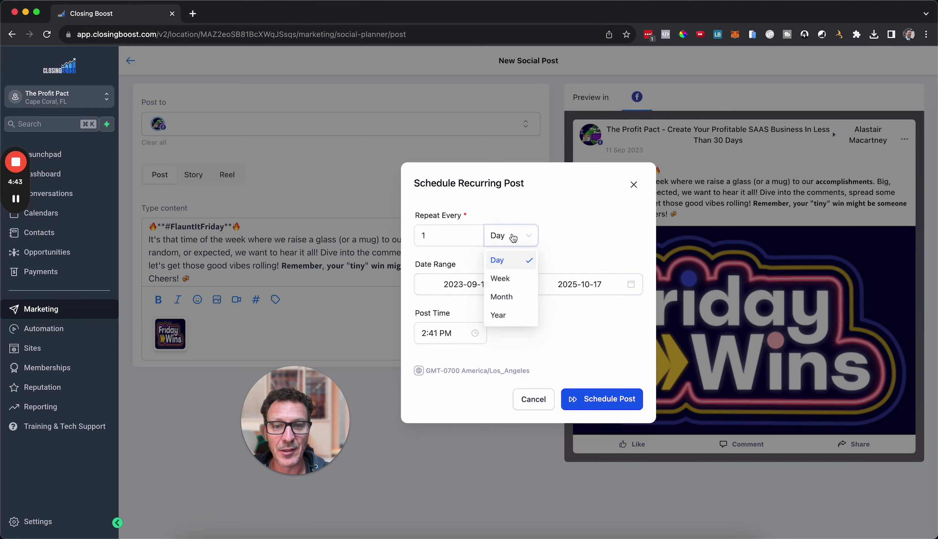
left_click(514, 278)
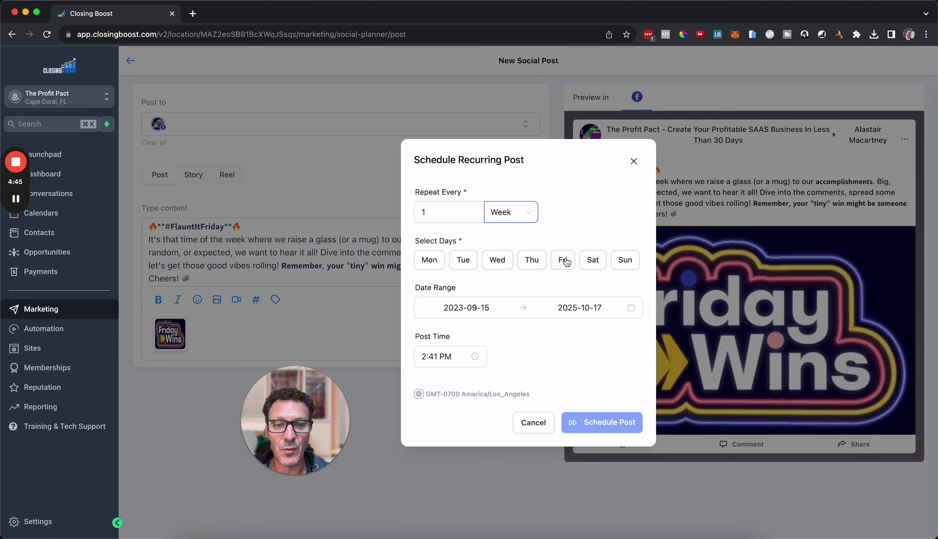
left_click(565, 261)
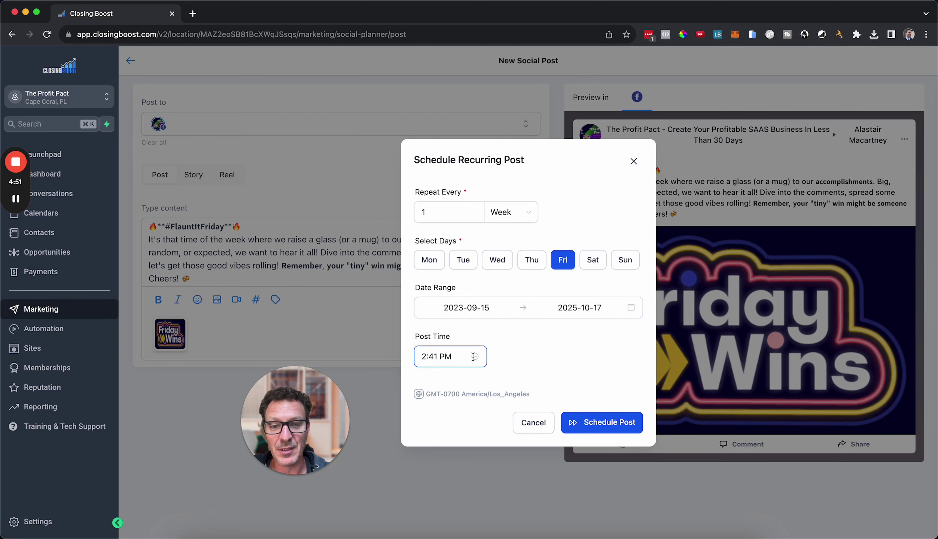
Set the post time to 6:00 AM and schedule the recurring post.
left_click(476, 357)
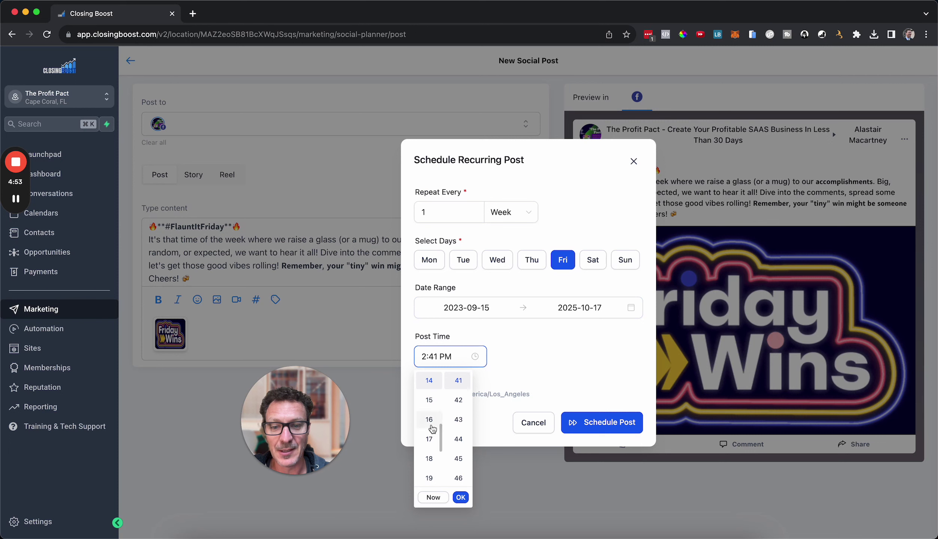
scroll(431, 429, "up", 3)
scroll(429, 428, "up", 3)
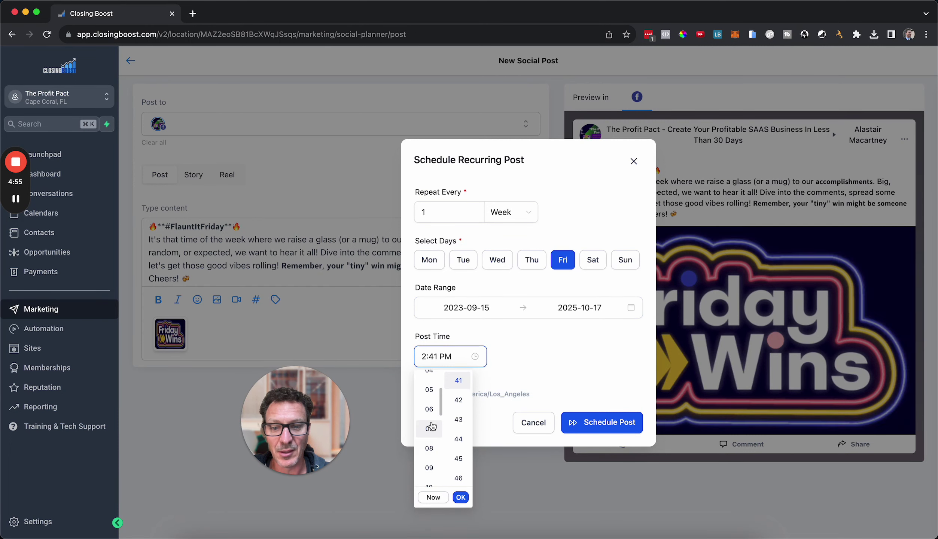
left_click(430, 415)
scroll(462, 415, "up", 10)
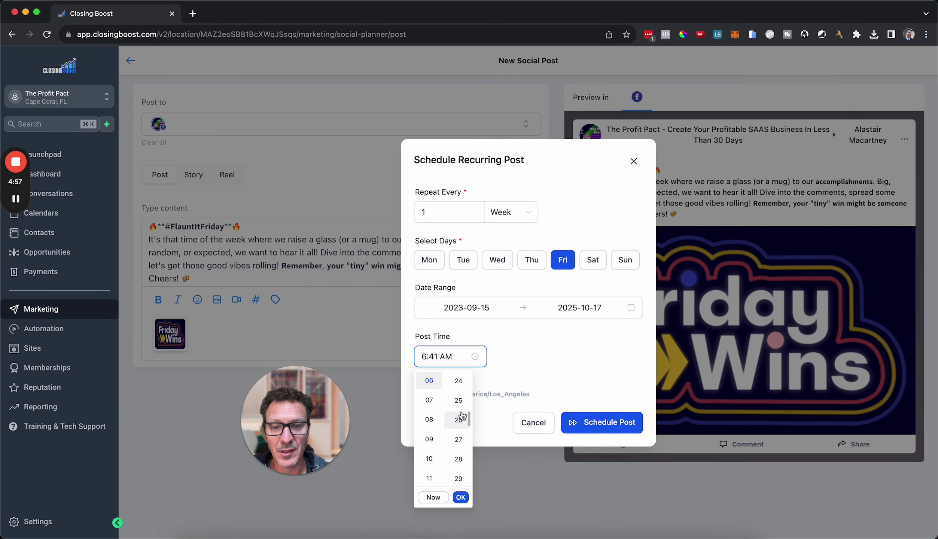
scroll(462, 414, "up", 3)
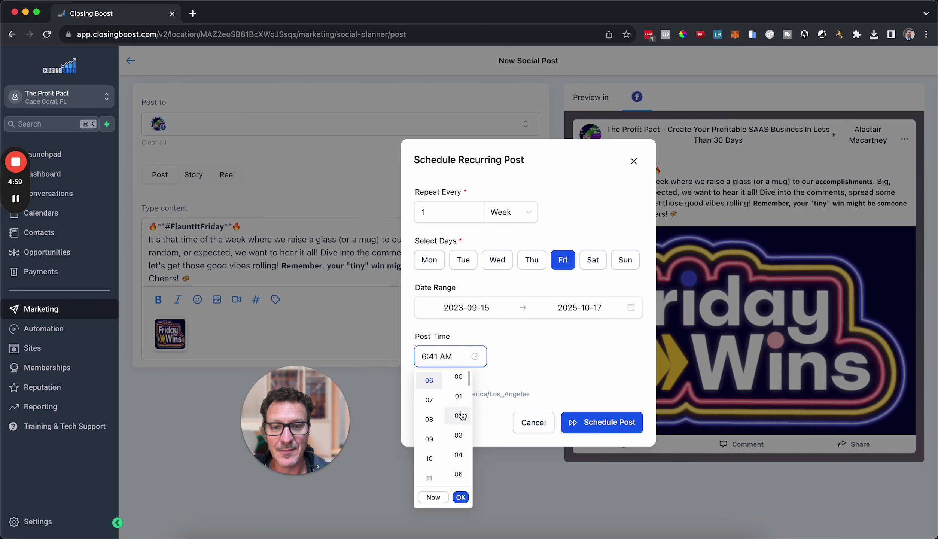
left_click(459, 381)
left_click(546, 362)
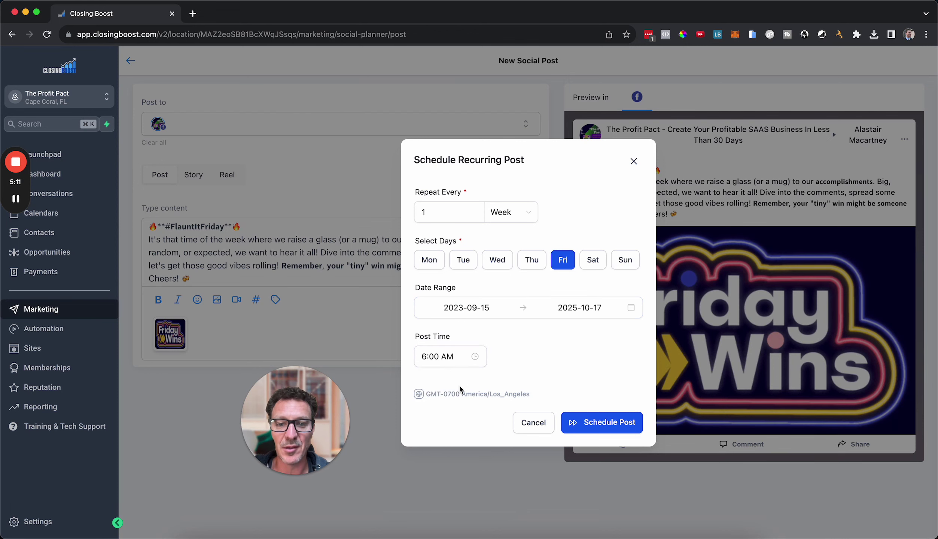
left_click(599, 427)
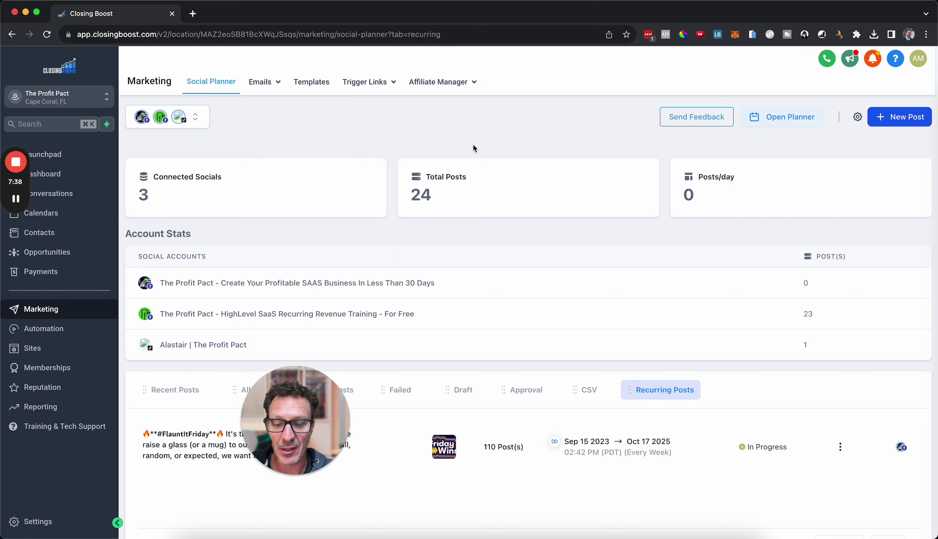
Open a new browser tab beside Closing Boost.
key("super+t")
Load theprofitpact.com home page in the new tab.
type("theprofitpact.com")
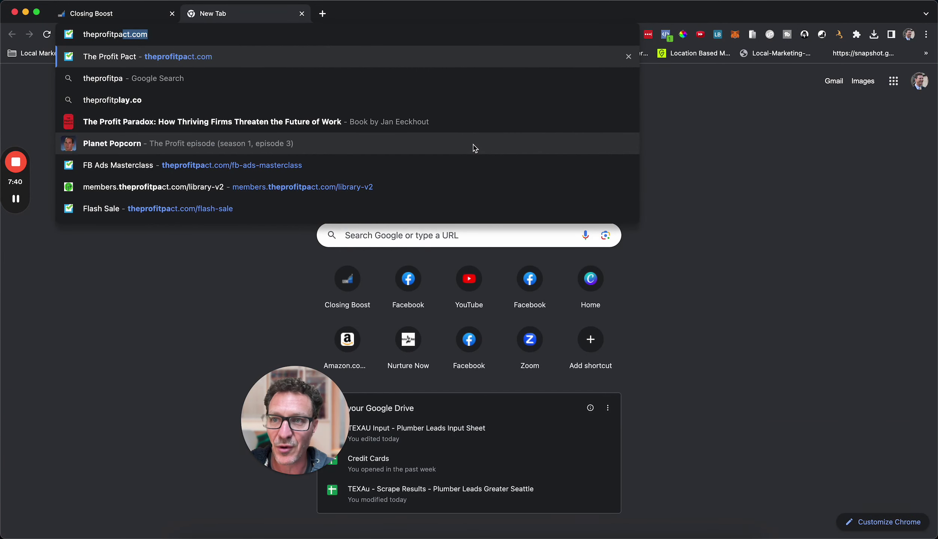
key("Return")
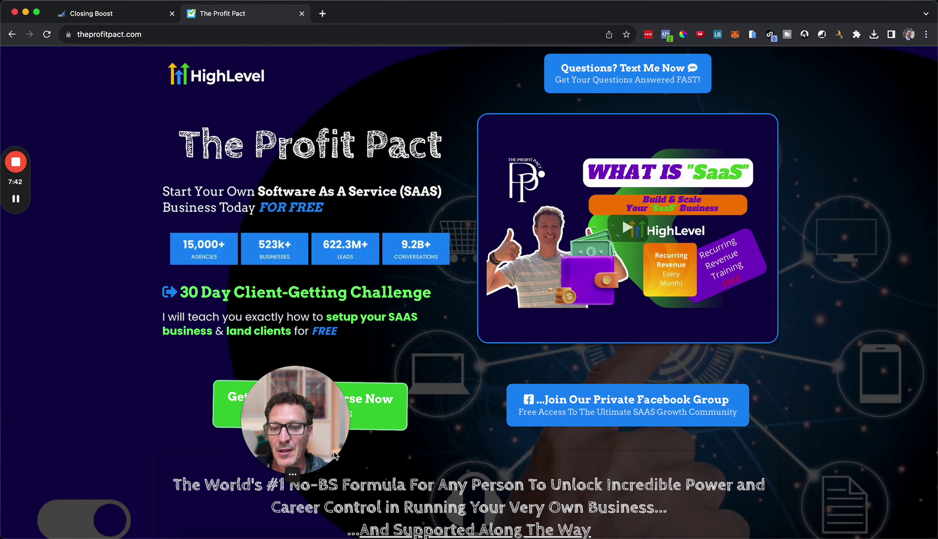
left_click(315, 474)
left_click_drag(373, 430, 417, 432)
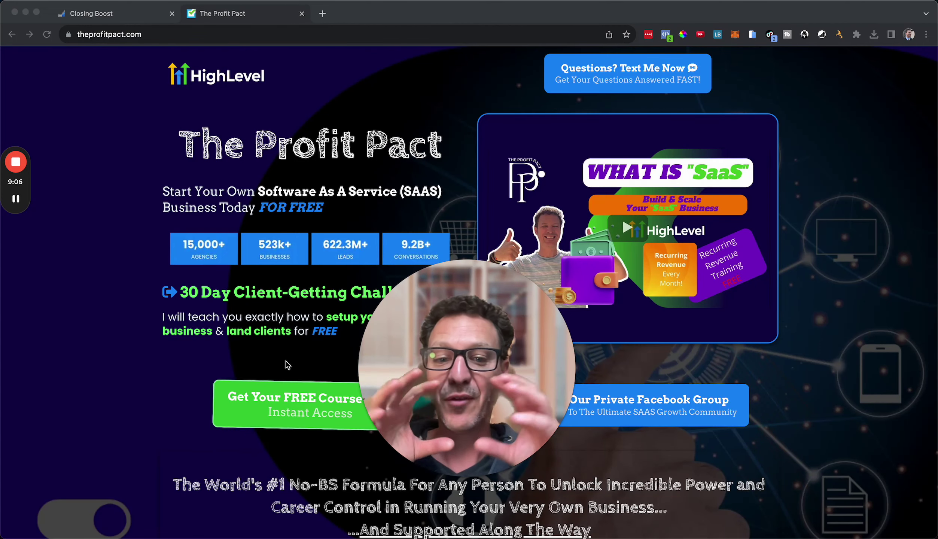
scroll(167, 394, "down", 20)
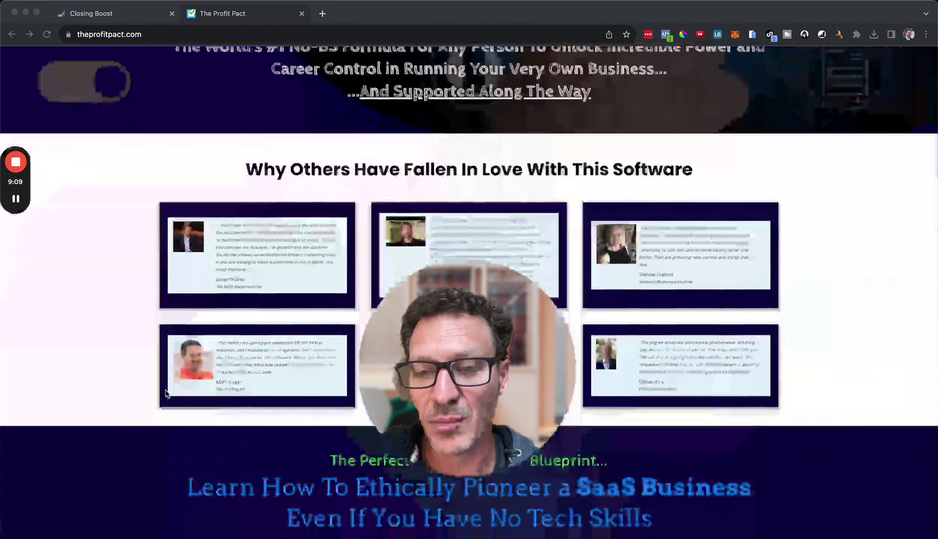
scroll(167, 394, "up", 10)
scroll(167, 394, "down", 20)
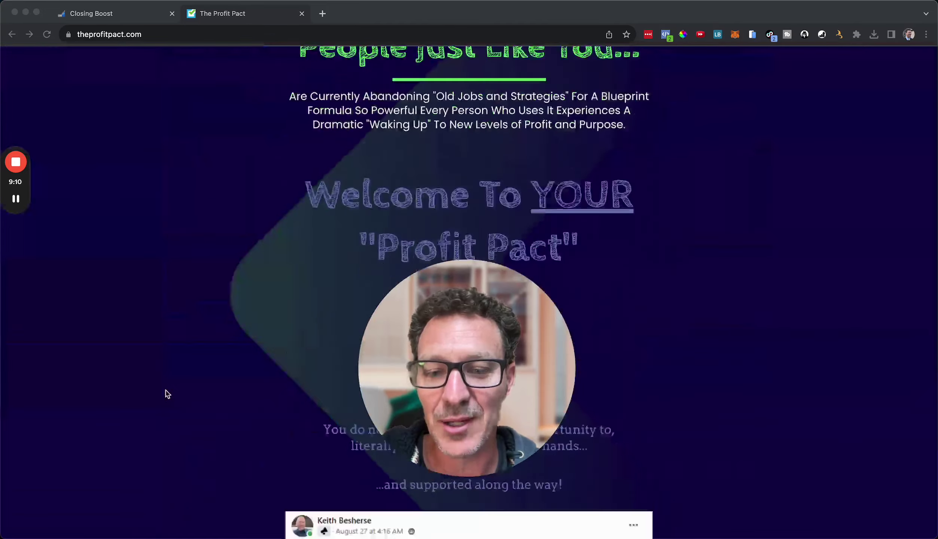
scroll(166, 394, "up", 10)
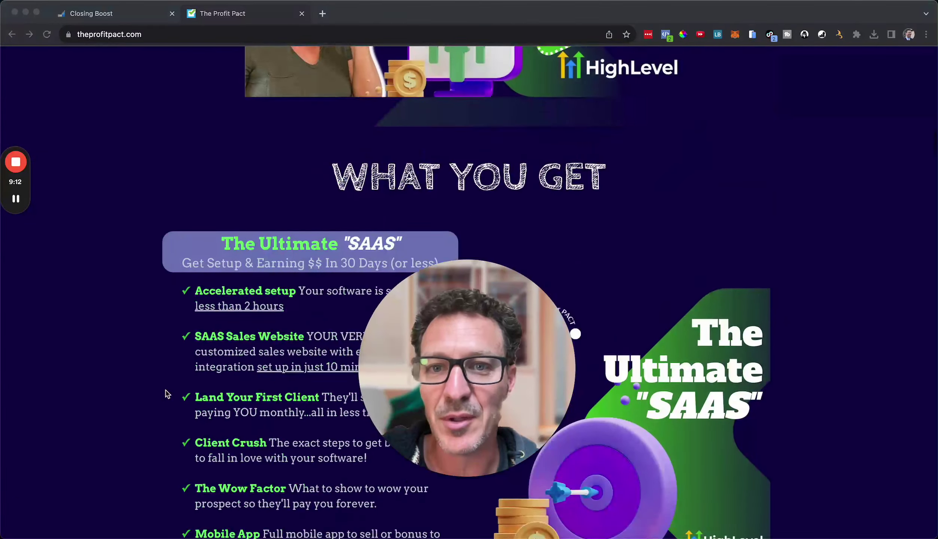
scroll(136, 408, "up", 15)
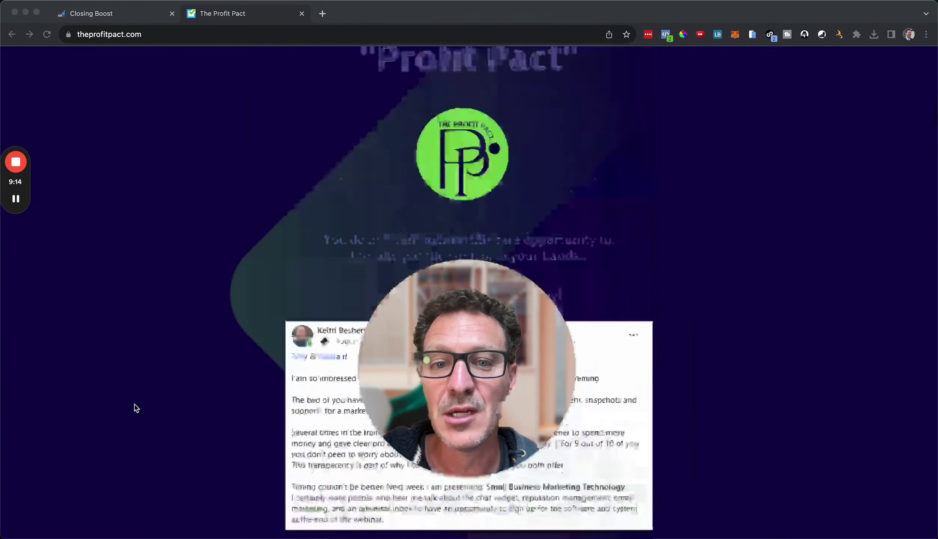
scroll(136, 408, "up", 8)
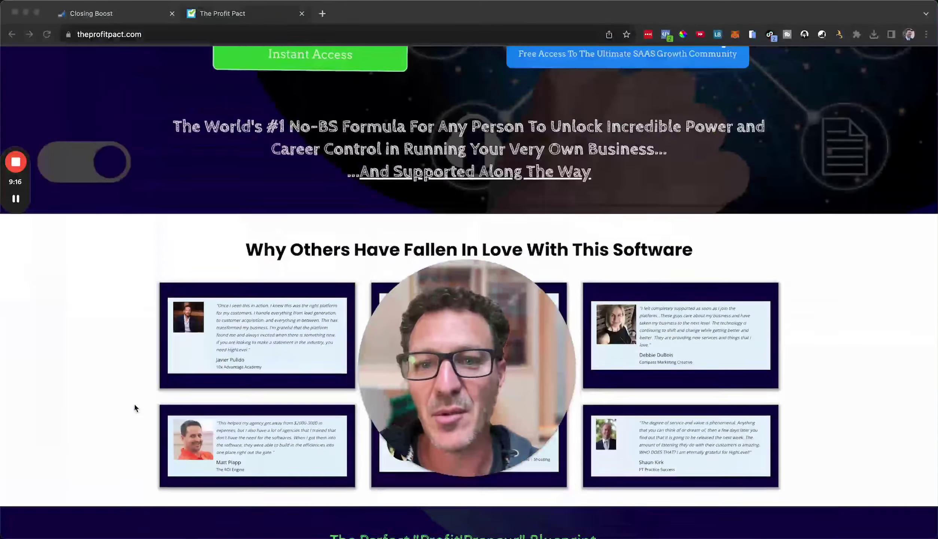
scroll(136, 408, "down", 20)
scroll(136, 408, "down", 11)
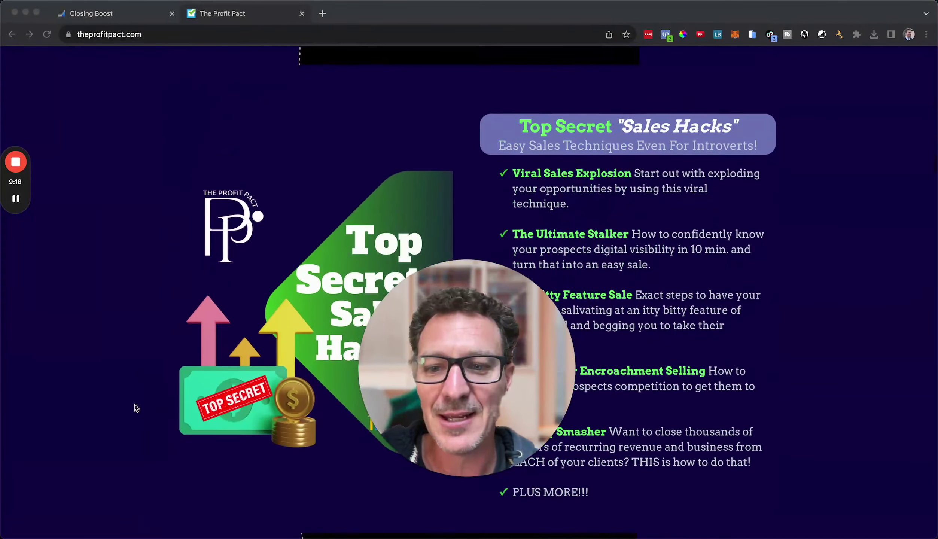
scroll(266, 283, "down", 20)
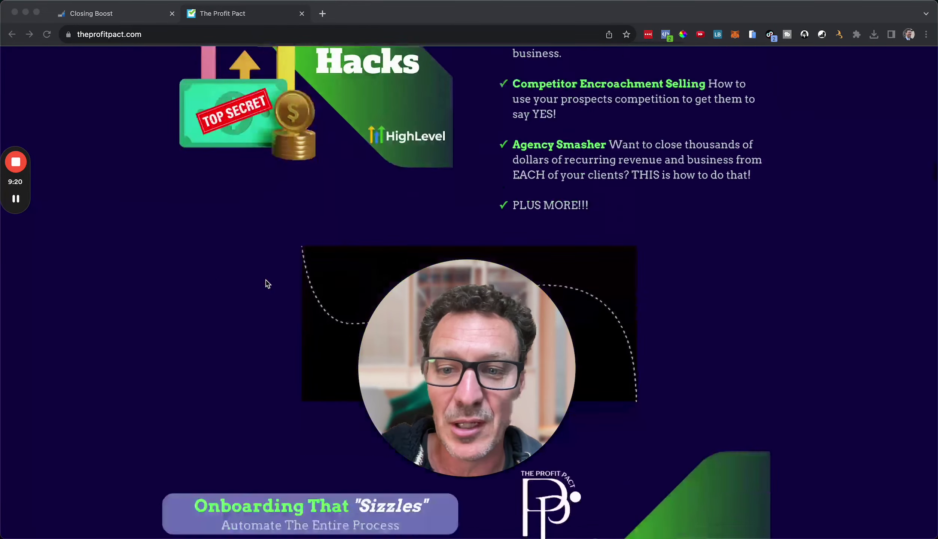
scroll(267, 284, "up", 15)
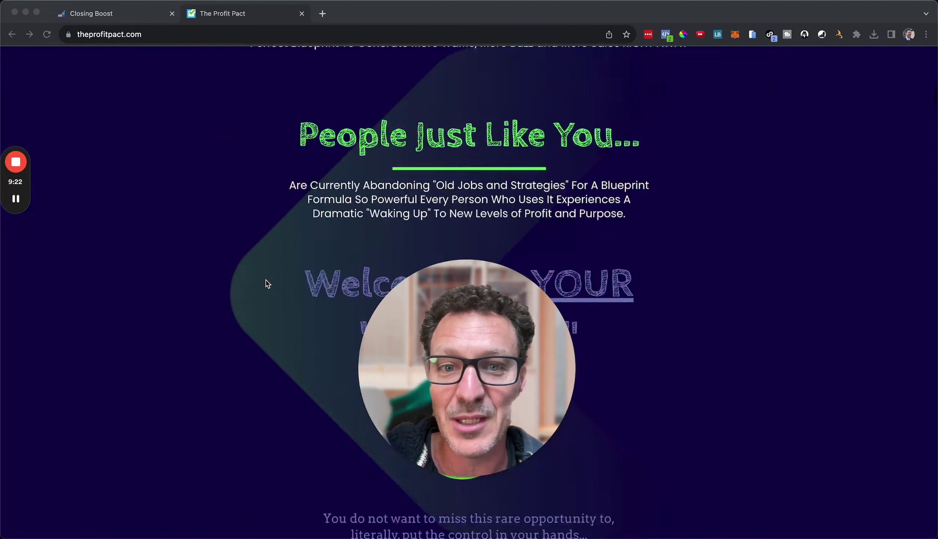
scroll(267, 283, "down", 6)
scroll(267, 283, "up", 15)
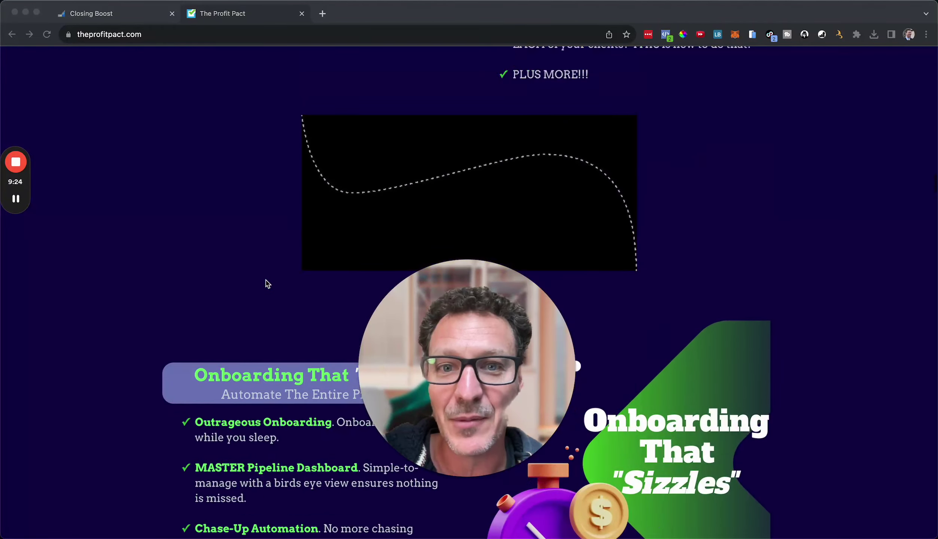
scroll(267, 283, "down", 20)
scroll(267, 284, "up", 20)
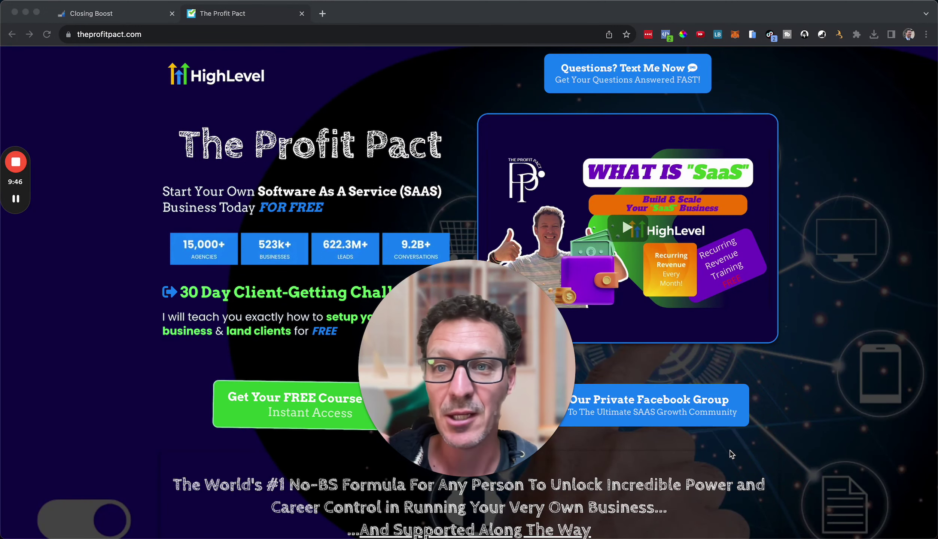
left_click(155, 346)
Load gohighlevel.com in a third tab and scroll through its home page.
key("super+t")
type("gohighlevel.firstpromoter.com/my-rewards")
key("Return")
type("gohighlevel.com")
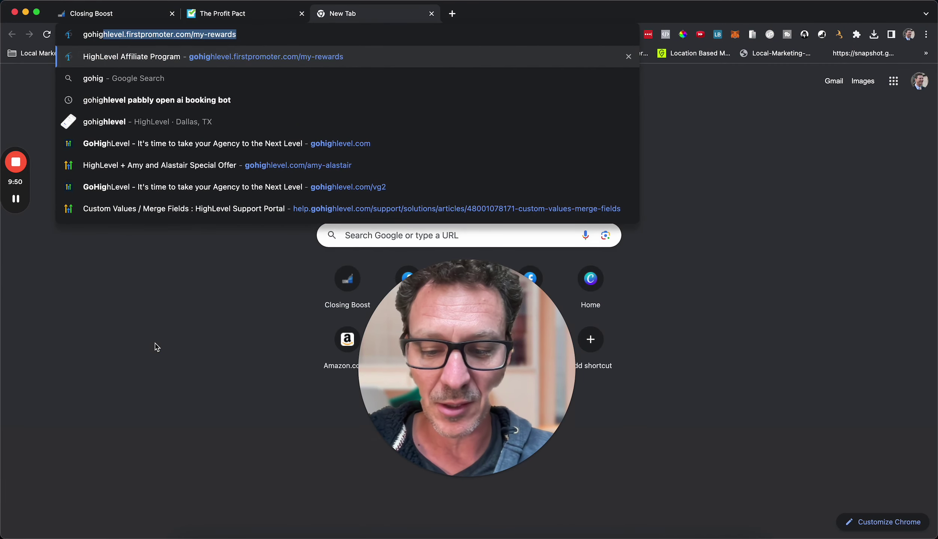
key("Return")
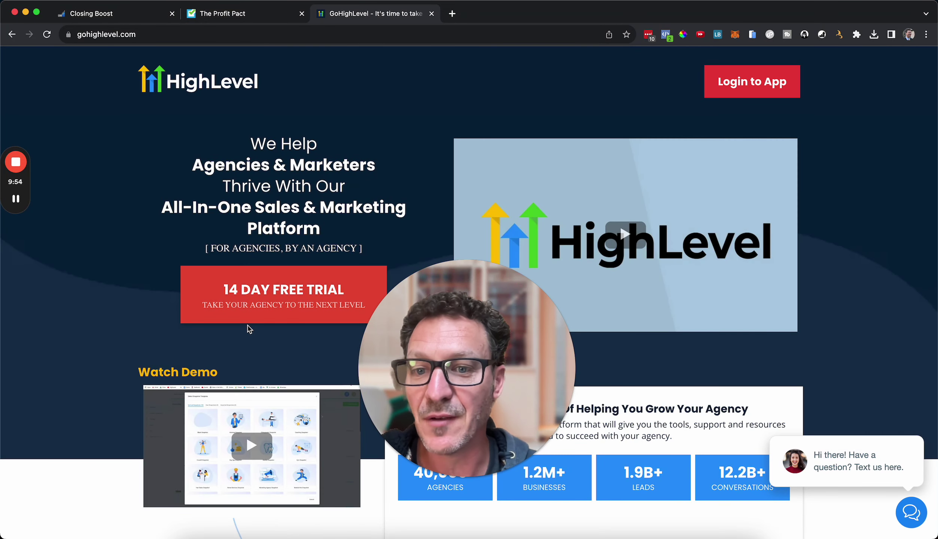
mouse_move(447, 335)
left_click_drag(448, 336, 344, 336)
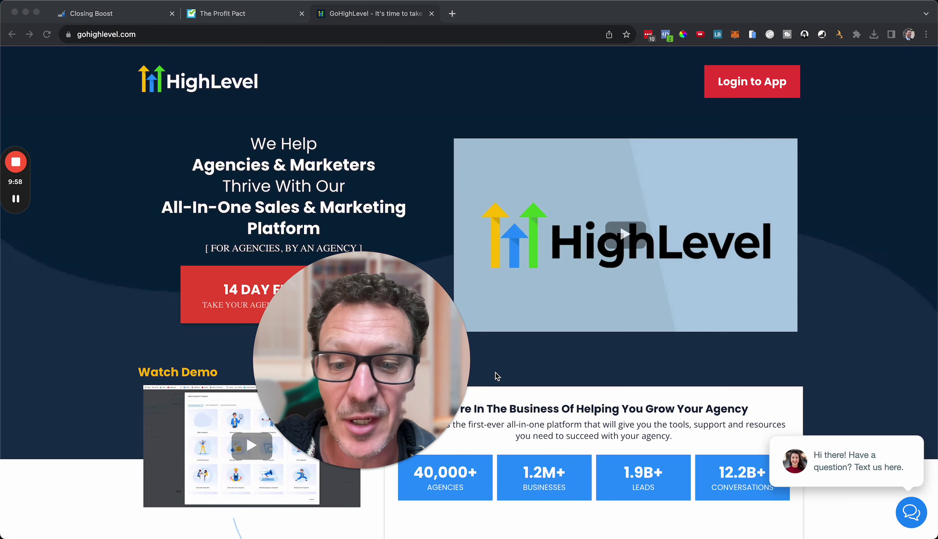
scroll(497, 376, "down", 5)
scroll(495, 373, "down", 5)
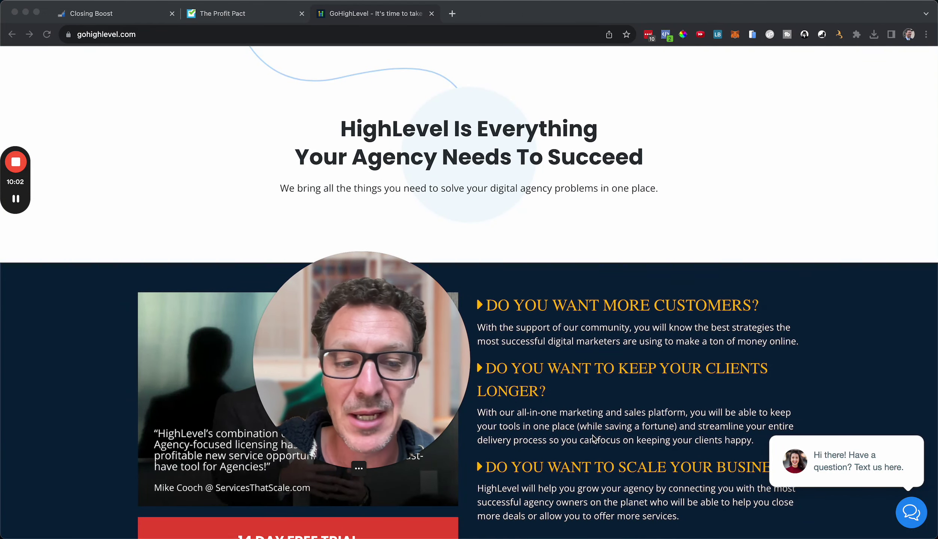
scroll(594, 434, "down", 10)
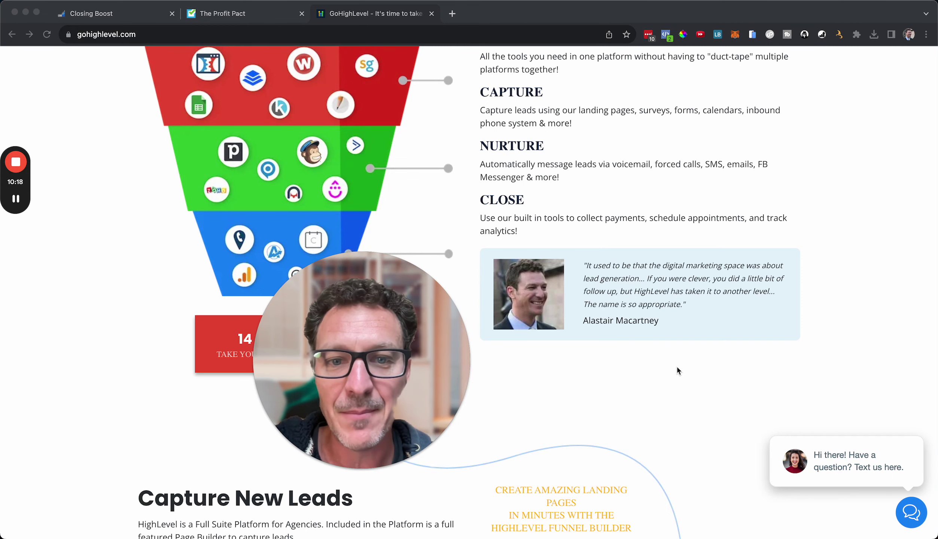
scroll(679, 371, "up", 15)
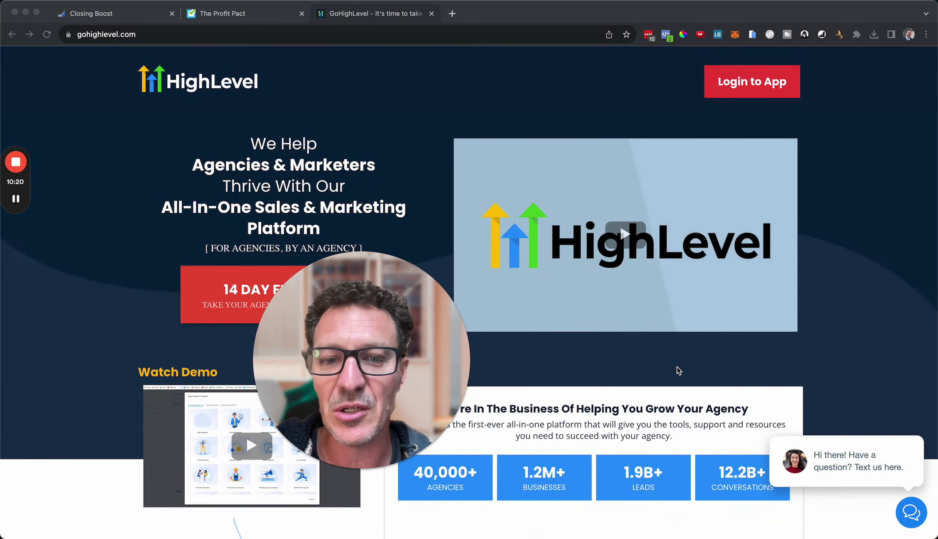